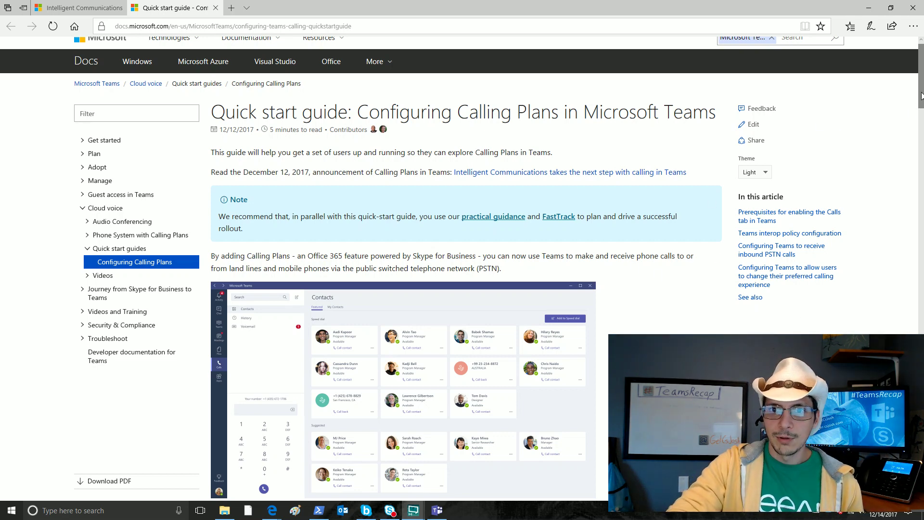
Step: Scroll the guide so 'Prerequisites for enabling the Calls tab in Teams' sits at the top
left_click_drag(921, 95, 921, 121)
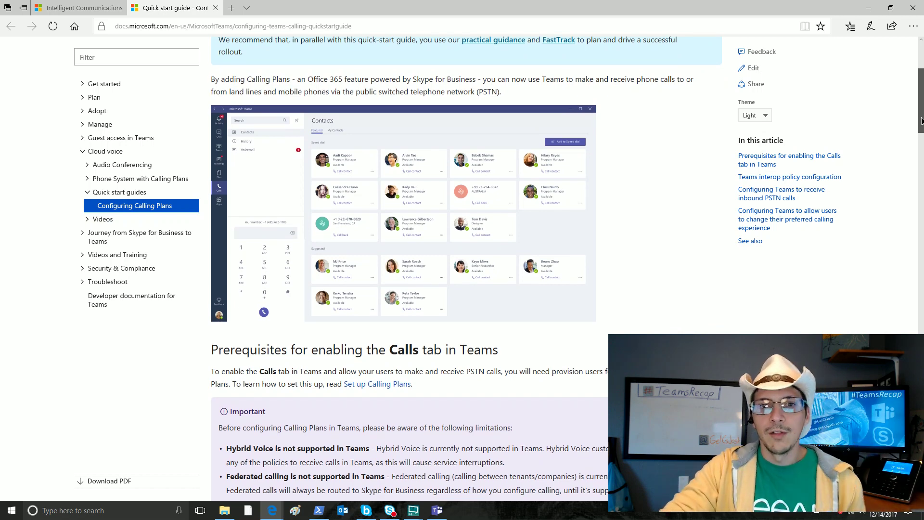
left_click_drag(921, 120, 921, 122)
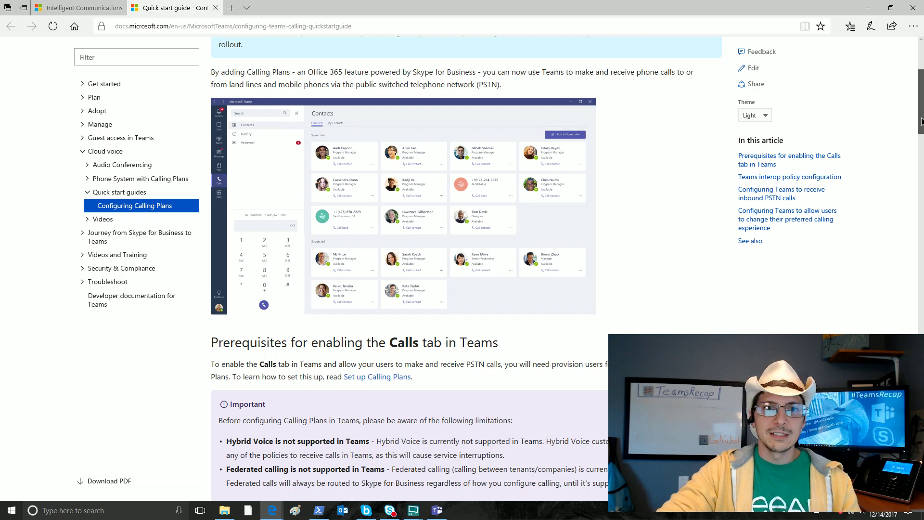
left_click_drag(921, 121, 921, 162)
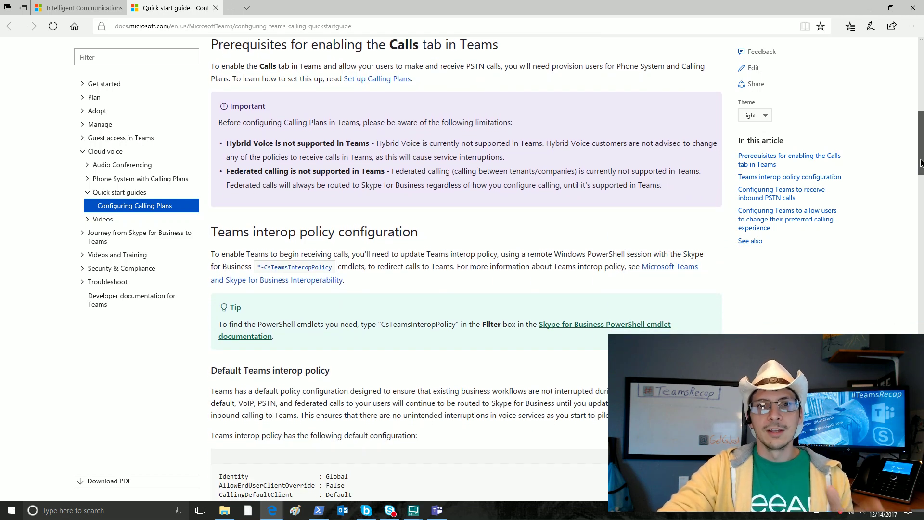
left_click_drag(921, 163, 921, 159)
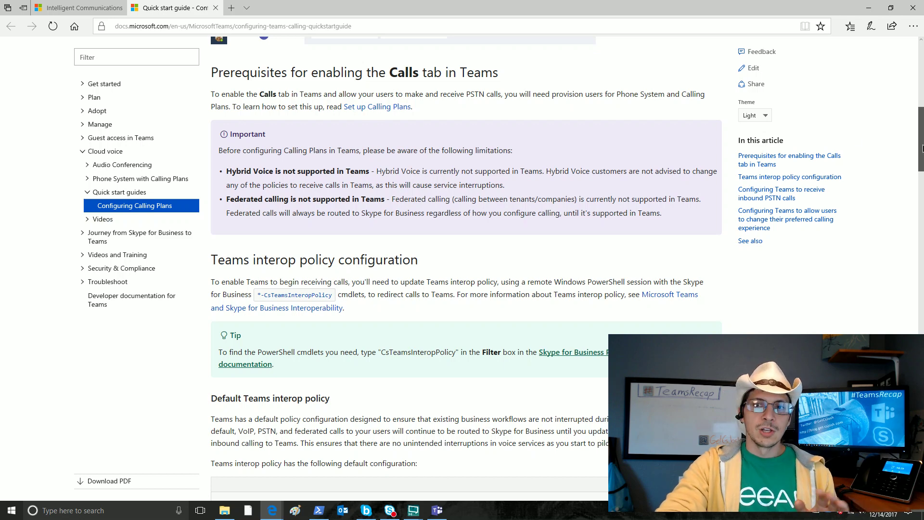
Step: Scroll to the Default Teams interop policy block showing Global identity and AllowEndUserClientOverride False
left_click_drag(921, 148, 921, 168)
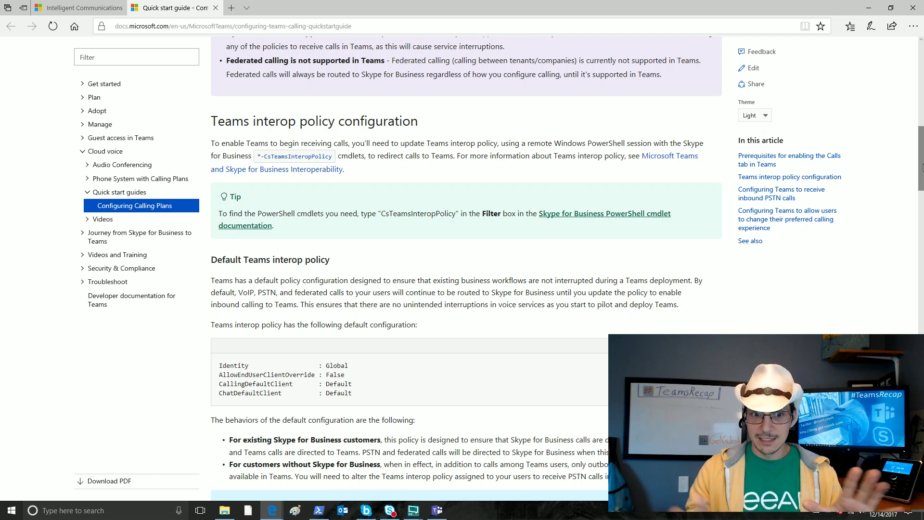
Step: Scroll down to the 'Configuring Teams to receive inbound PSTN calls' heading
scroll(921, 167, "down", 5)
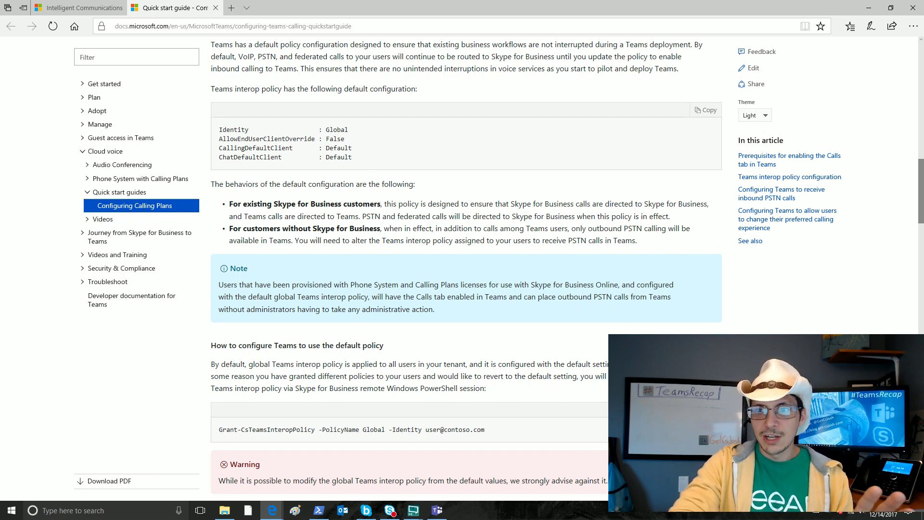
left_click_drag(921, 202, 920, 222)
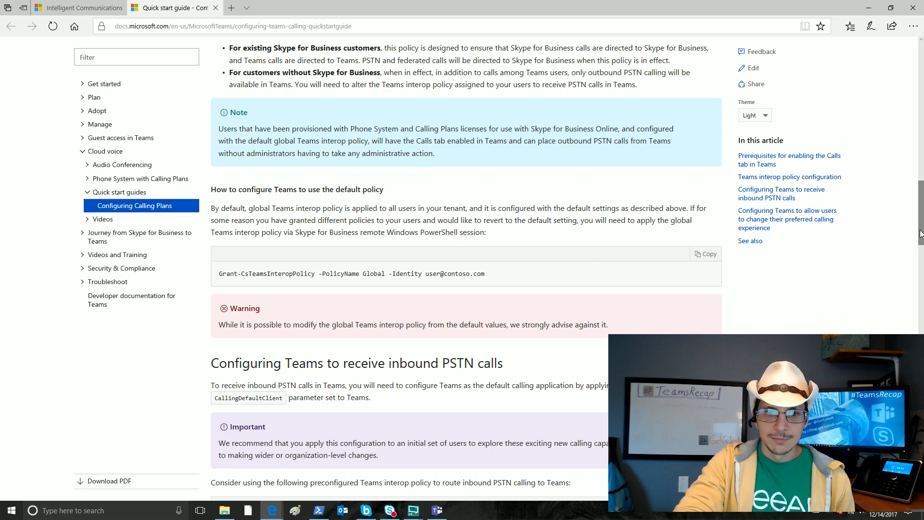
left_click_drag(921, 233, 920, 276)
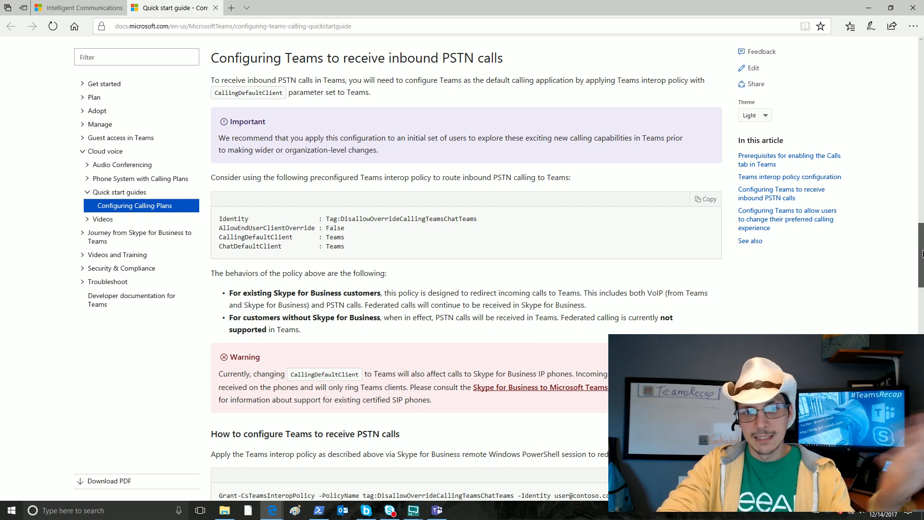
Step: Scroll to the Tag:DisallowOverrideCallingTeamsChatTeams policy block and its Grant-CsTeamsInteropPolicy command
scroll(922, 253, "down", 4)
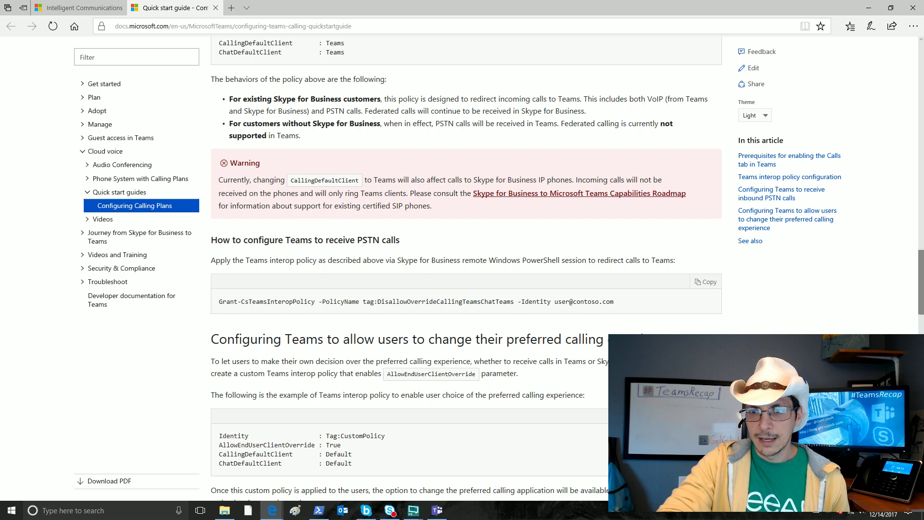
Step: Scroll to the preferred calling experience section and the tag:CustomPolicy PowerShell commands
left_click_drag(920, 295, 920, 326)
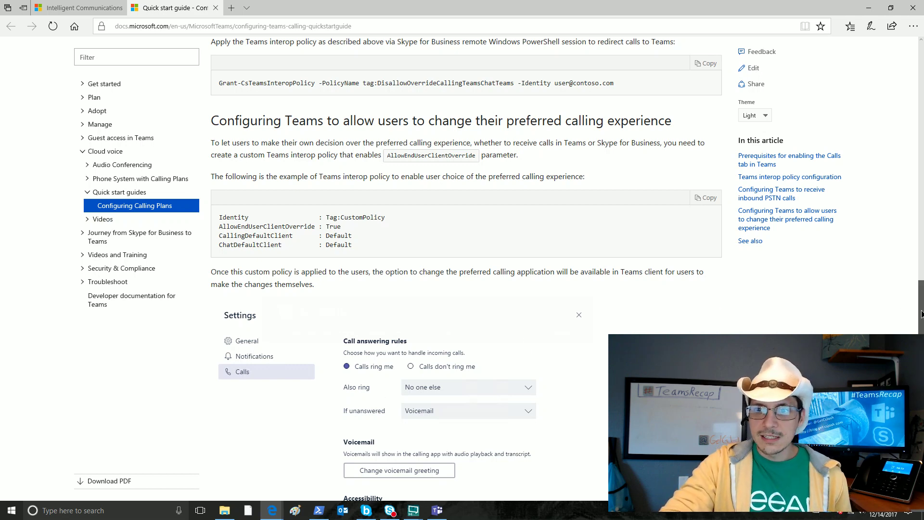
left_click_drag(921, 313, 921, 340)
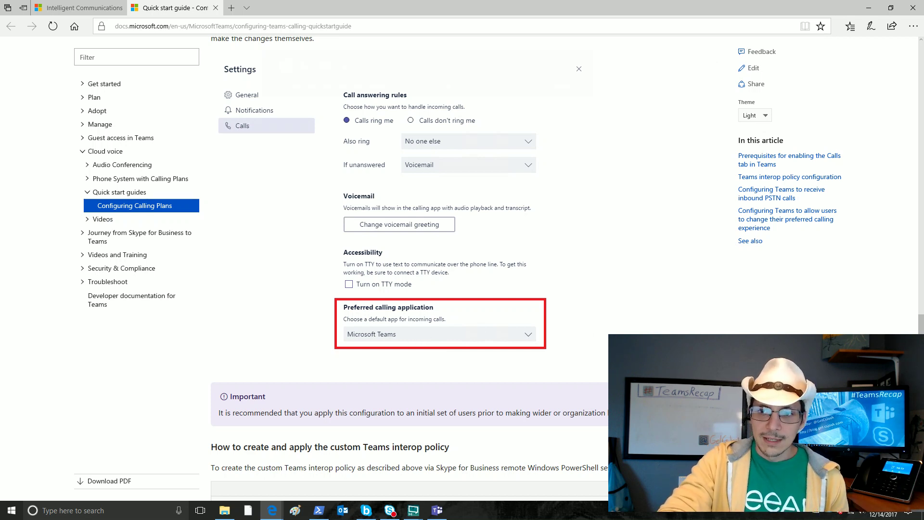
scroll(462, 269, "down", 5)
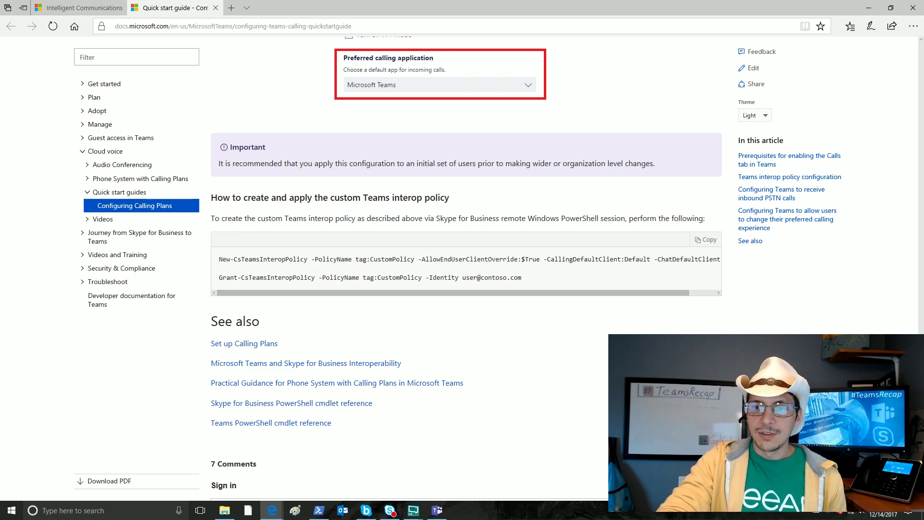
Step: Return to the top of the Calling Plans quick start article
left_click_drag(917, 395, 917, 56)
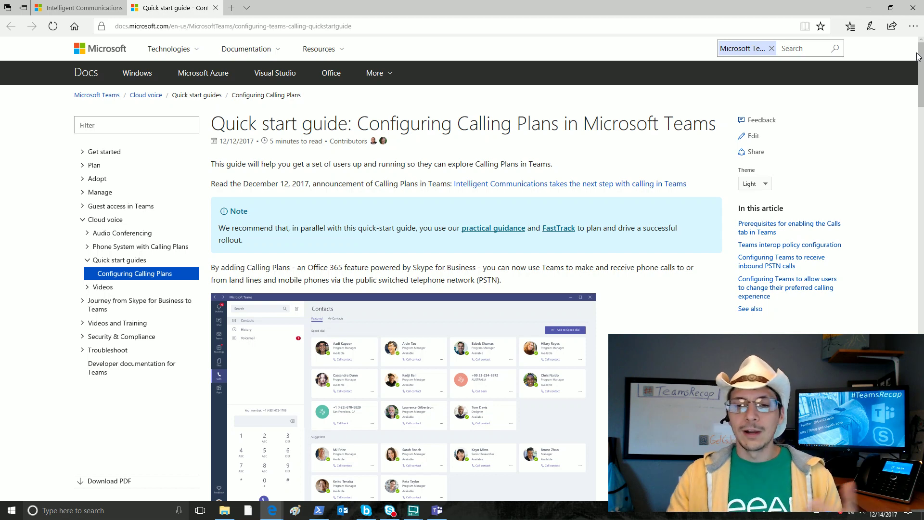
Step: Switch to the Teams Calls window showing the dial pad and empty Contacts list
left_click(438, 511)
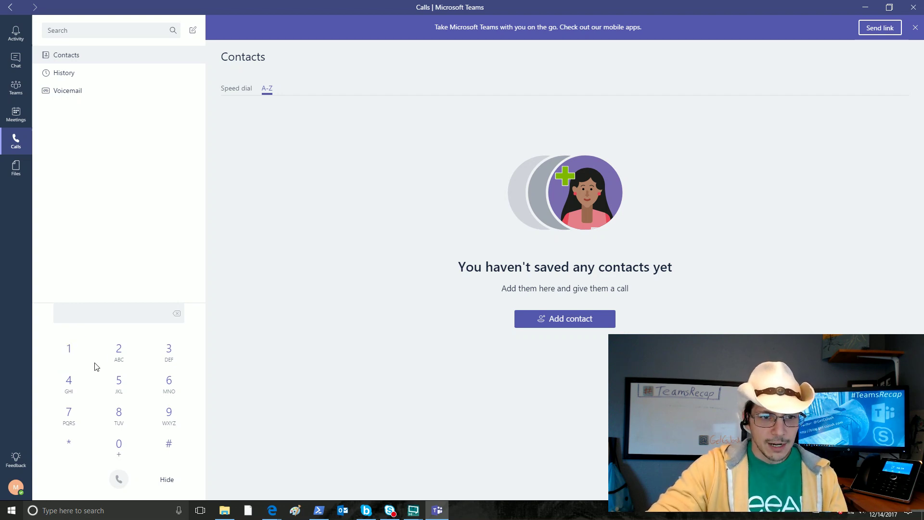
Step: Dial the external test phone number on the dial pad and place a short outgoing call
right_click(116, 357)
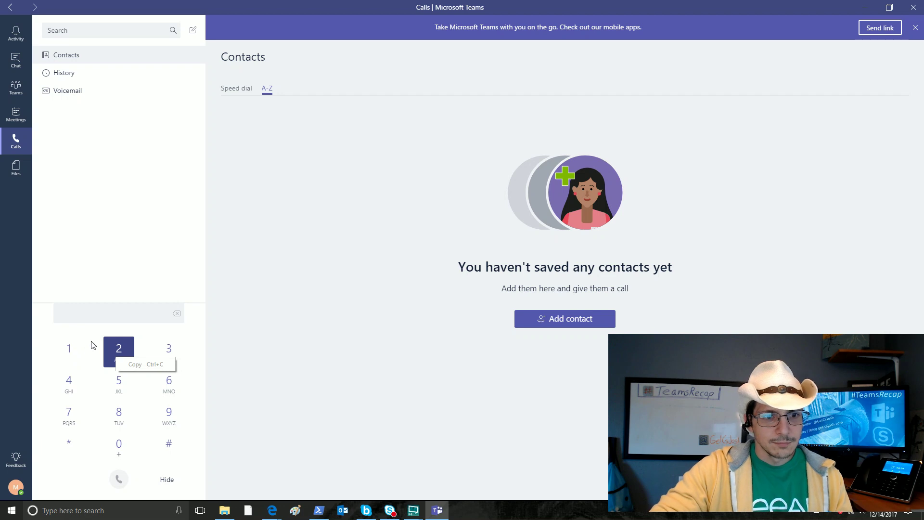
left_click(118, 350)
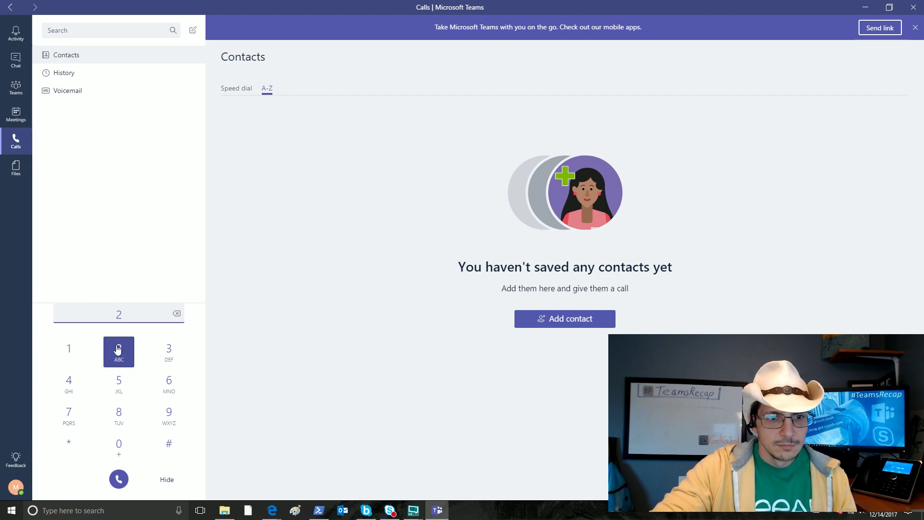
left_click(73, 351)
left_click(120, 445)
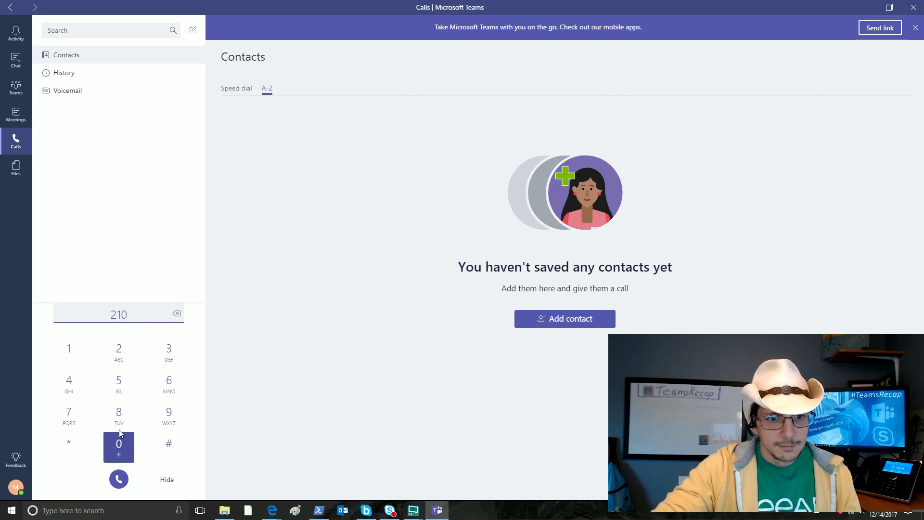
left_click(119, 412)
left_click(174, 356)
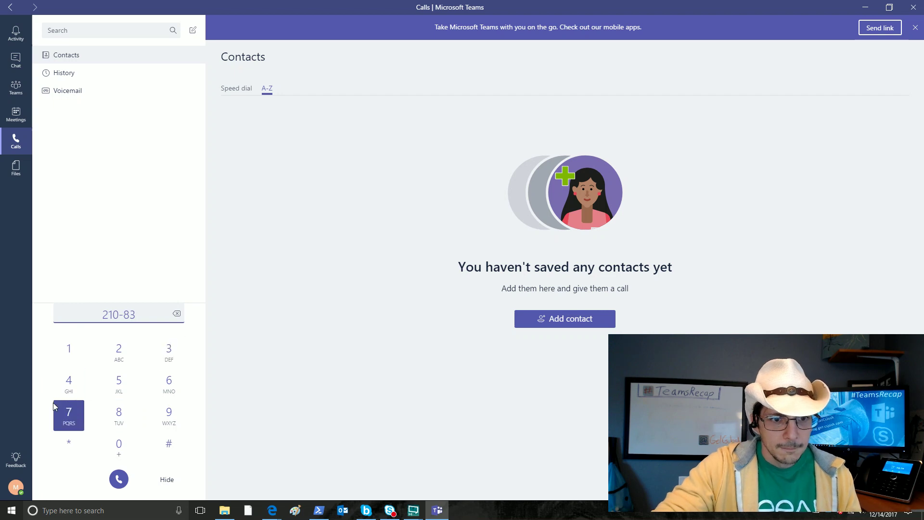
left_click(68, 413)
left_click(122, 355)
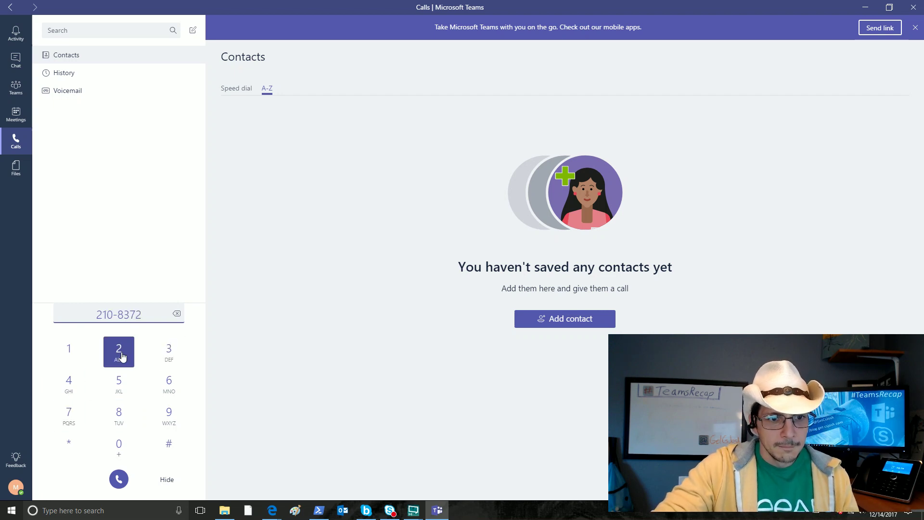
left_click(72, 356)
left_click(175, 385)
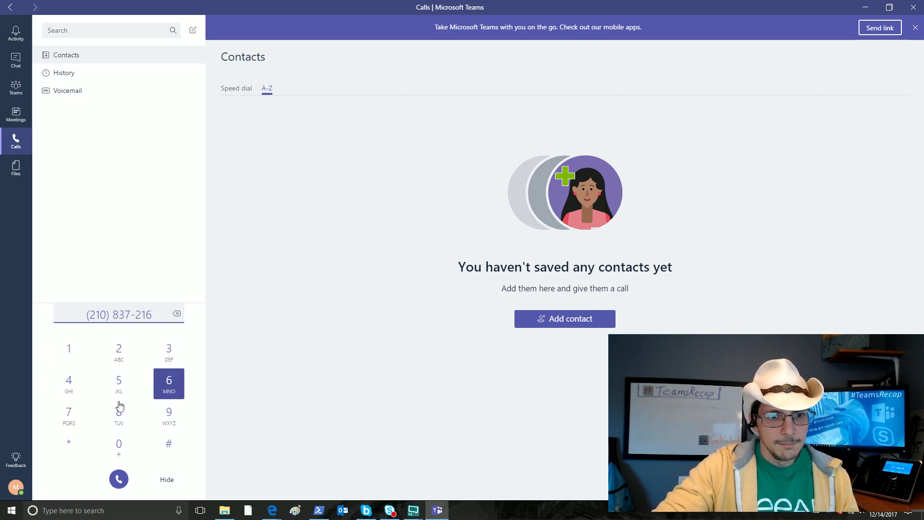
left_click(69, 413)
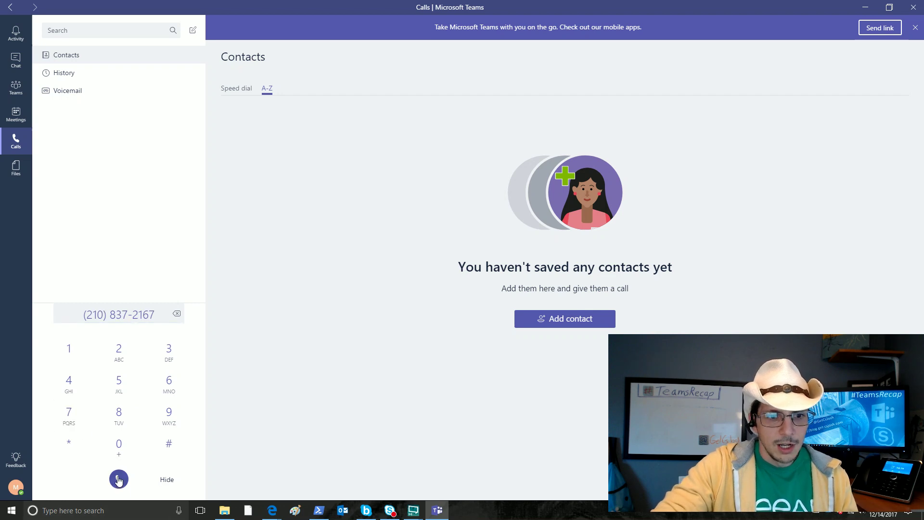
left_click(119, 479)
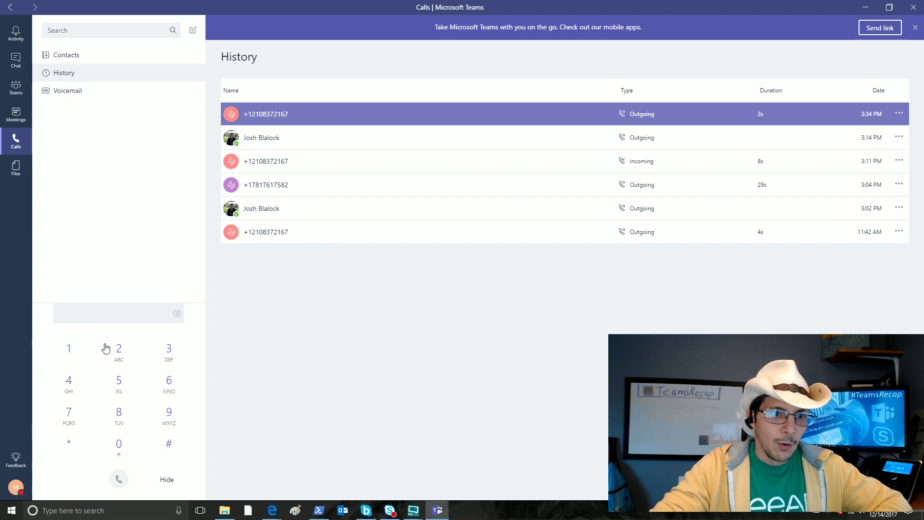
left_click(83, 56)
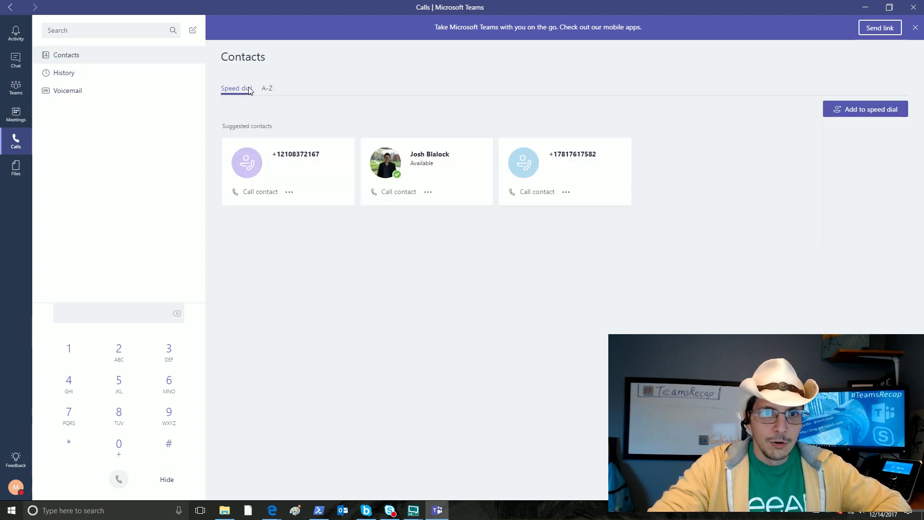
Step: Show the empty A-Z contacts list and bring up Skype for Business beside Teams
left_click(267, 89)
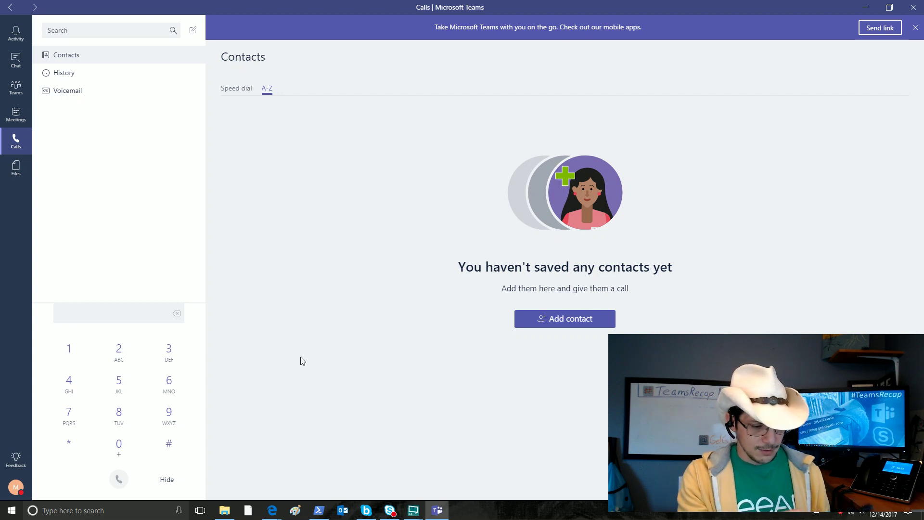
left_click(390, 510)
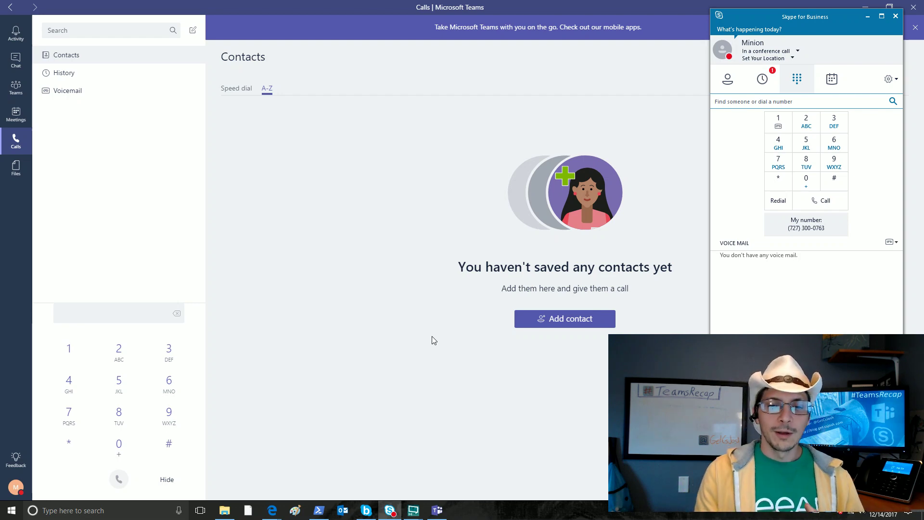
Step: Rerun Grant-CsTeamsInteropPolicy with DisallowOverrideCallingTeamsChatTeams for the demo user in PowerShell
left_click(327, 512)
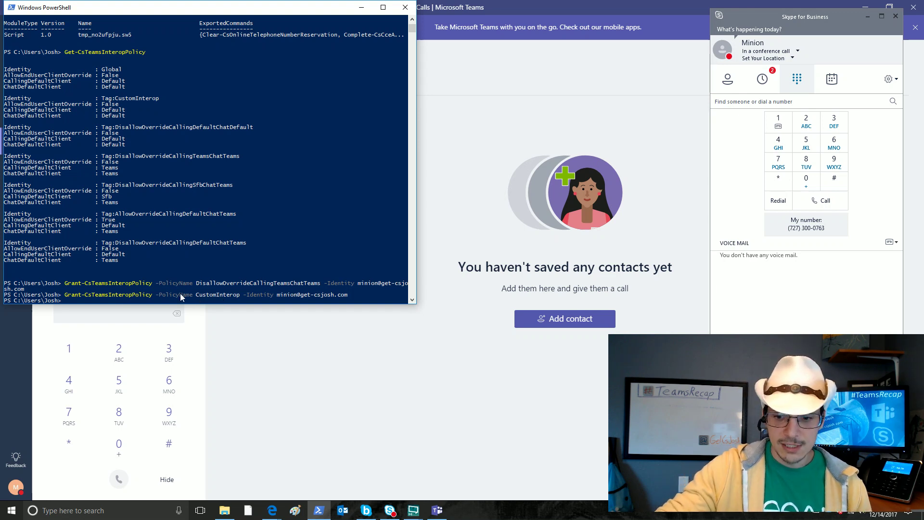
key("Up")
key("Up")
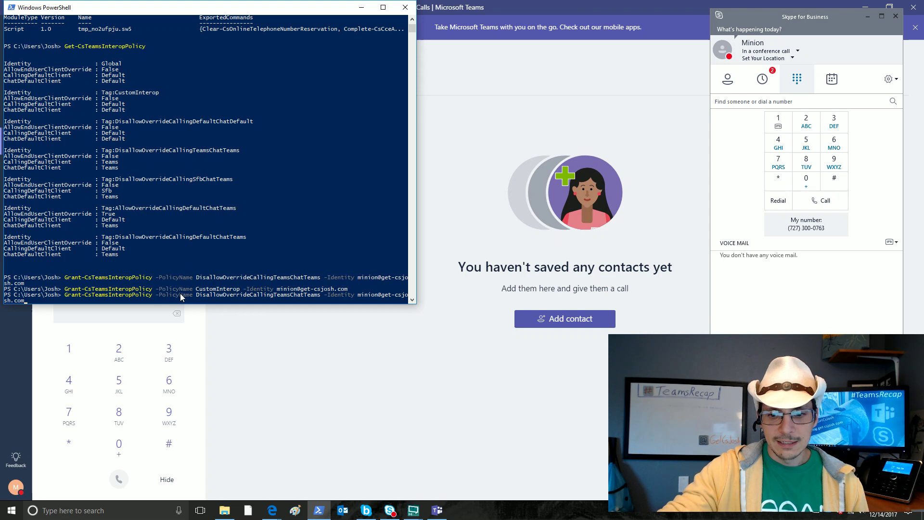
key("Return")
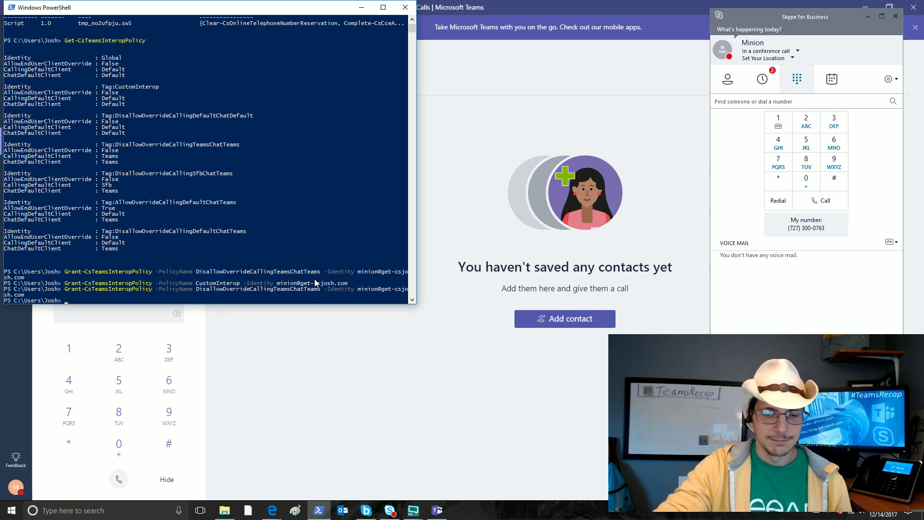
left_click(445, 136)
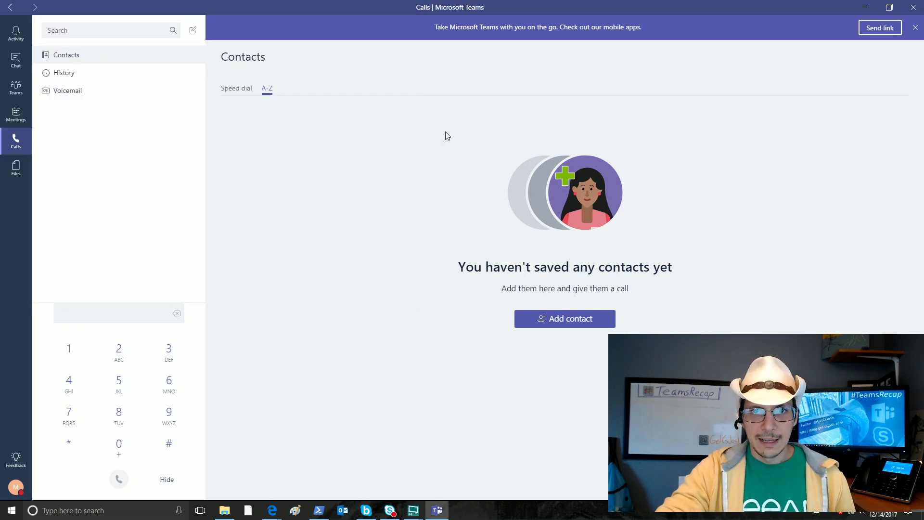
Step: Sign out of Teams from the profile avatar menu so the app reloads
left_click(19, 488)
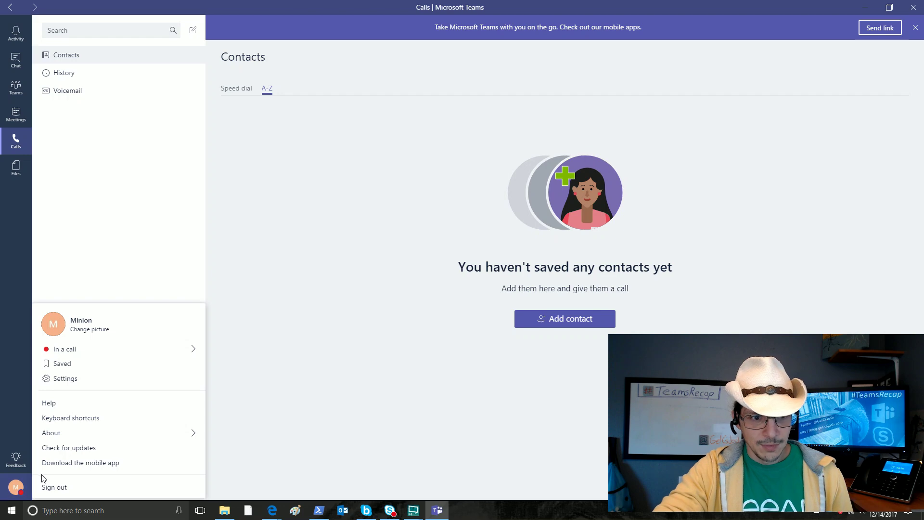
left_click(50, 485)
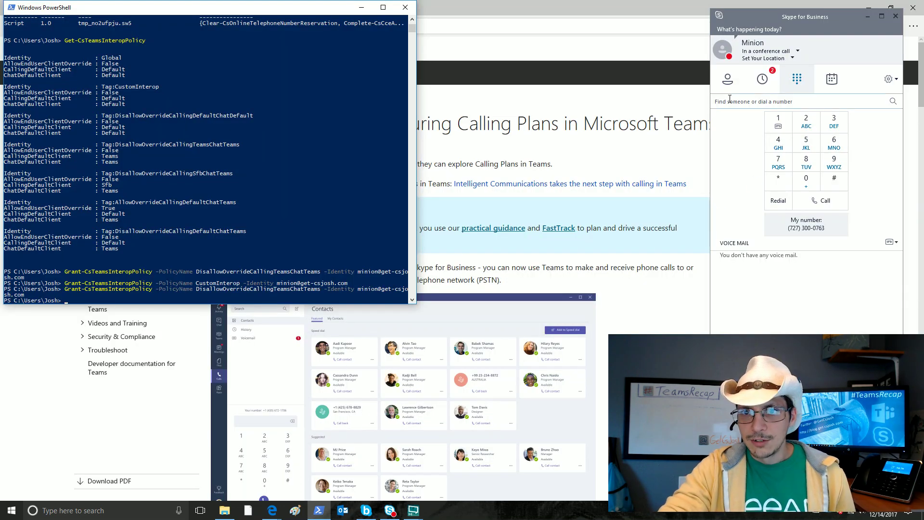
Step: Sign out of Skype for Business from its options menu and start signing back in
left_click(894, 85)
mouse_move(893, 89)
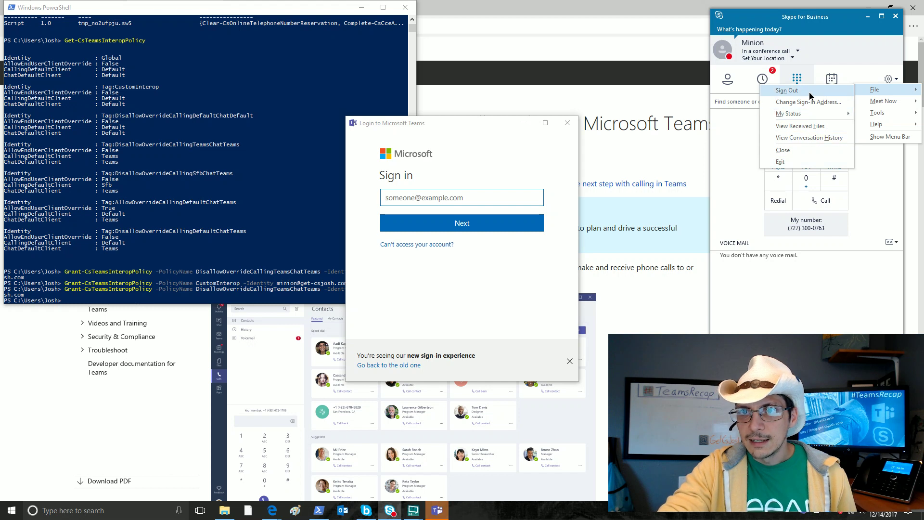
left_click(787, 91)
left_click(749, 230)
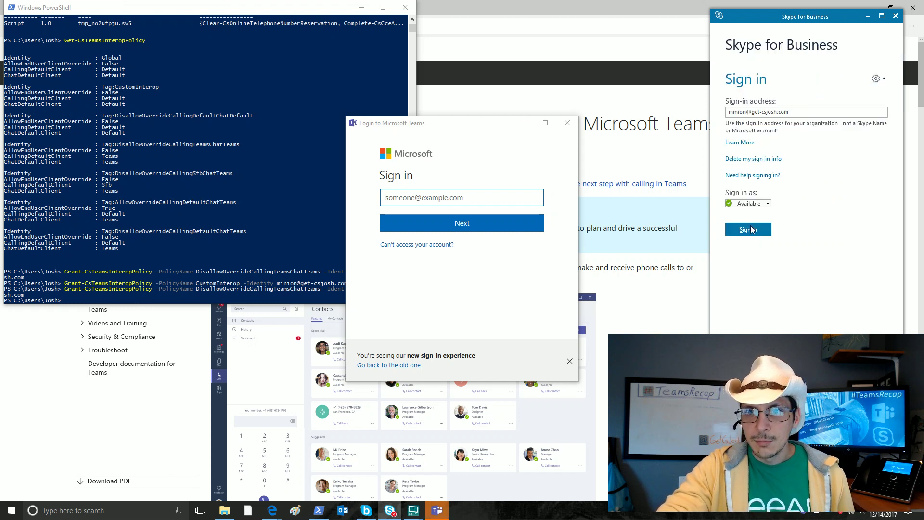
Step: Sign in to Teams with the demo account's e-mail address and password
left_click(469, 203)
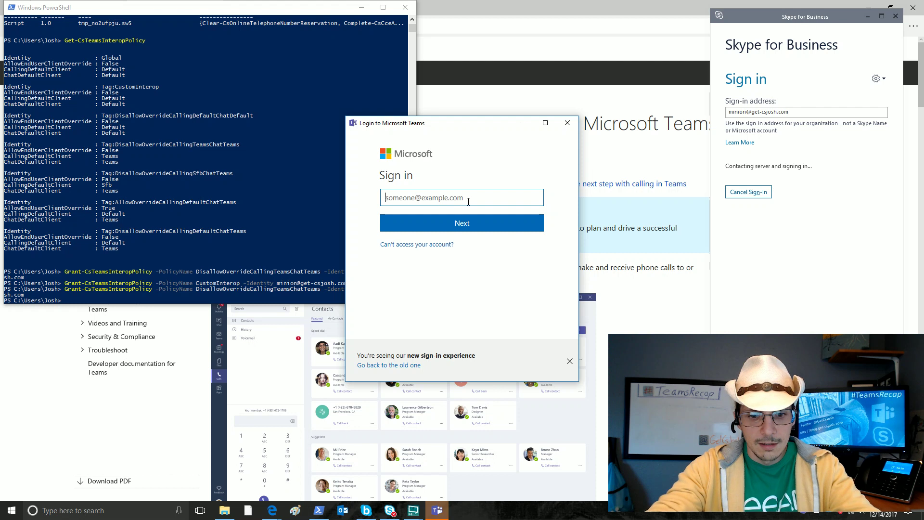
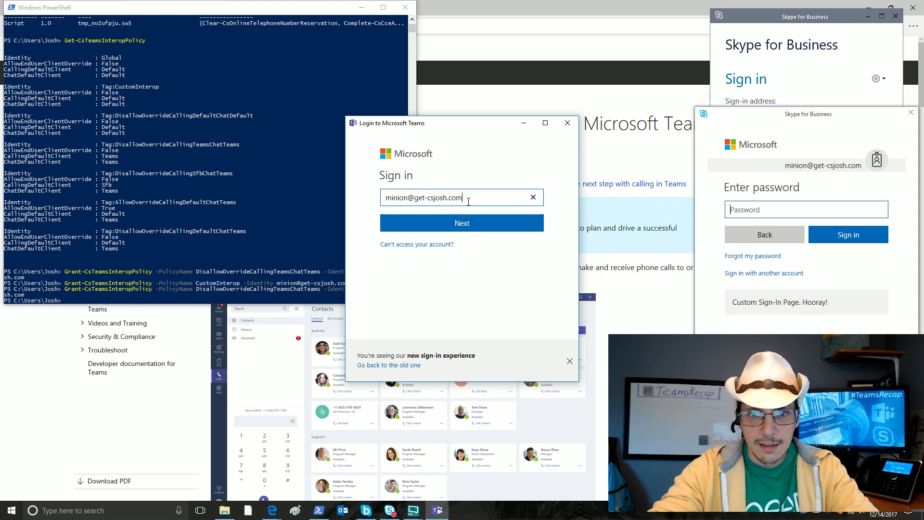
key("Return")
type("••")
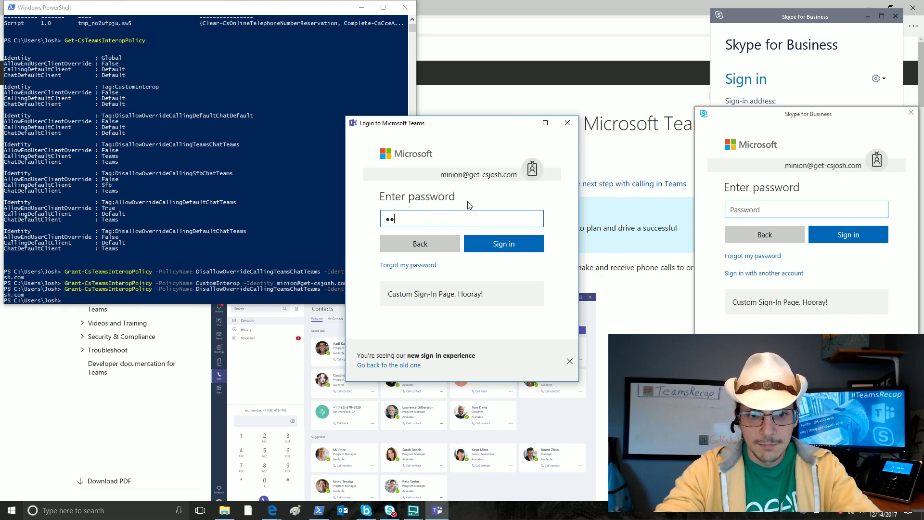
type("••••••")
key("Return")
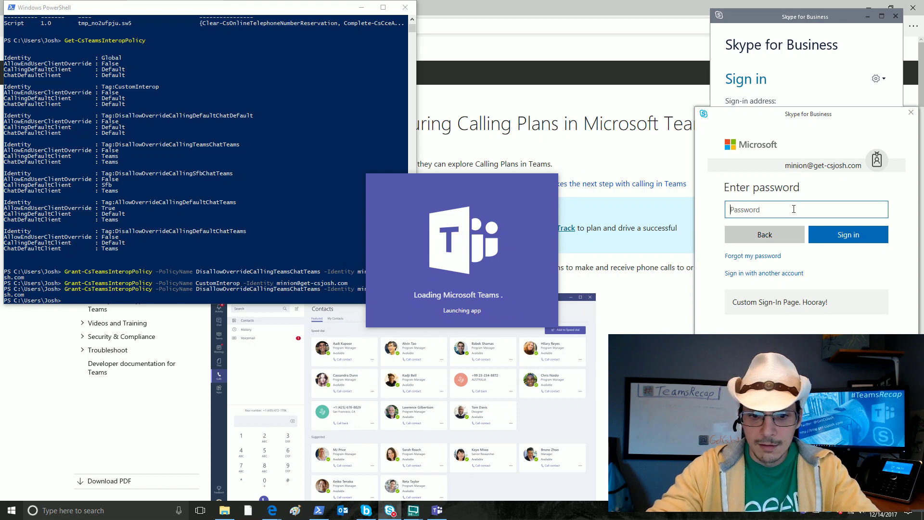
Step: Enter the Skype for Business password to sign in, then maximize the Teams window
type("••")
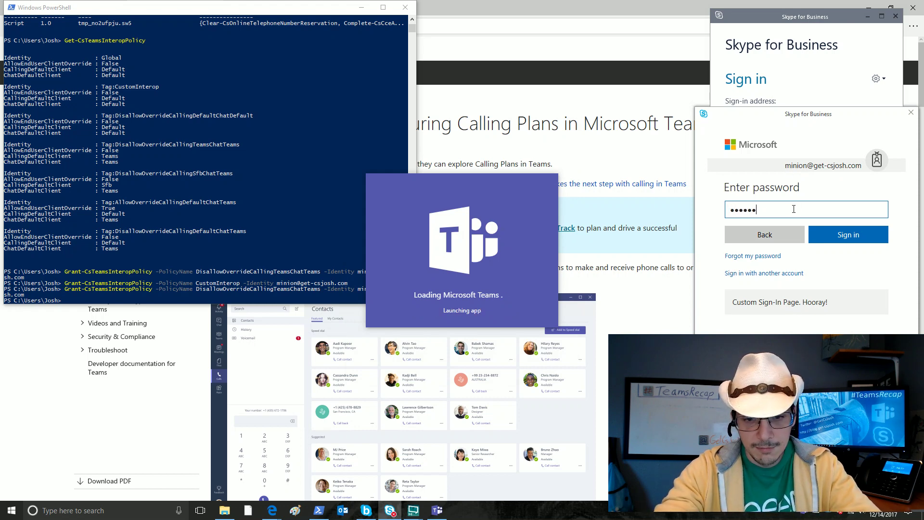
key("Return")
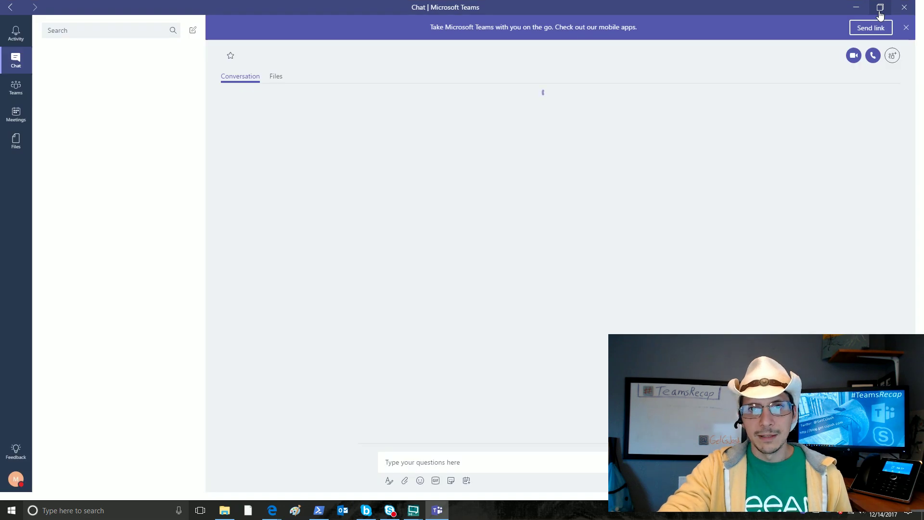
left_click(879, 15)
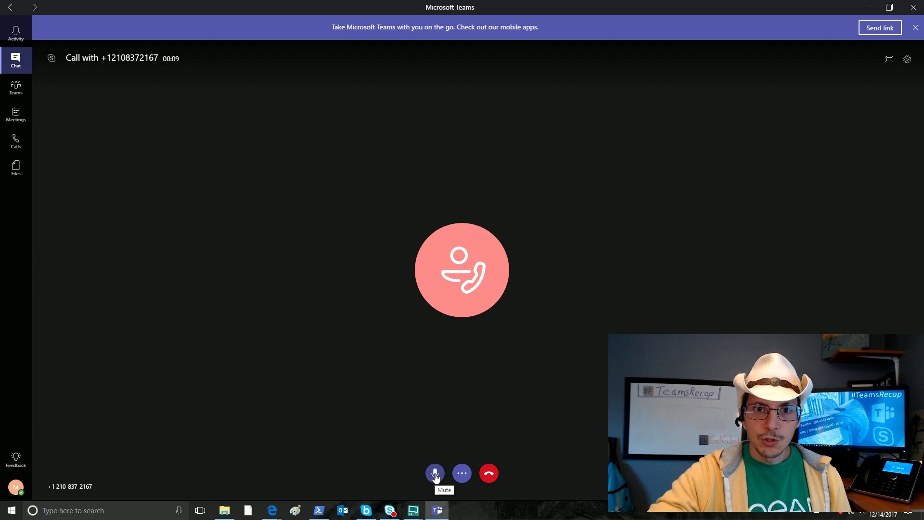
Step: Mute the microphone and show the dial keypad from the call's More options
left_click(435, 474)
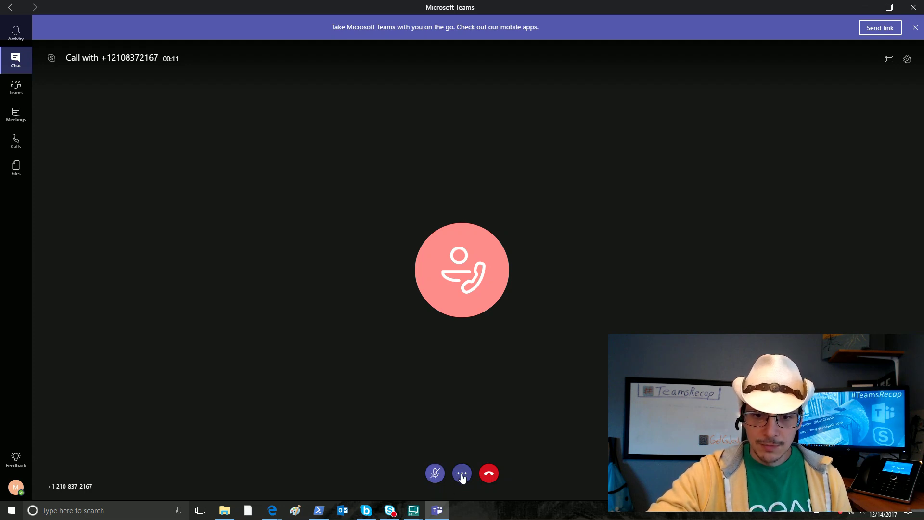
left_click(462, 474)
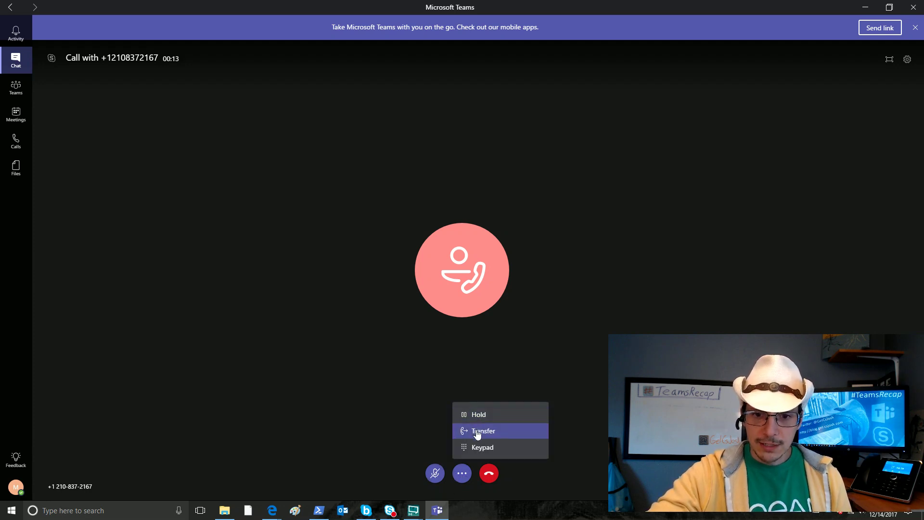
left_click(479, 447)
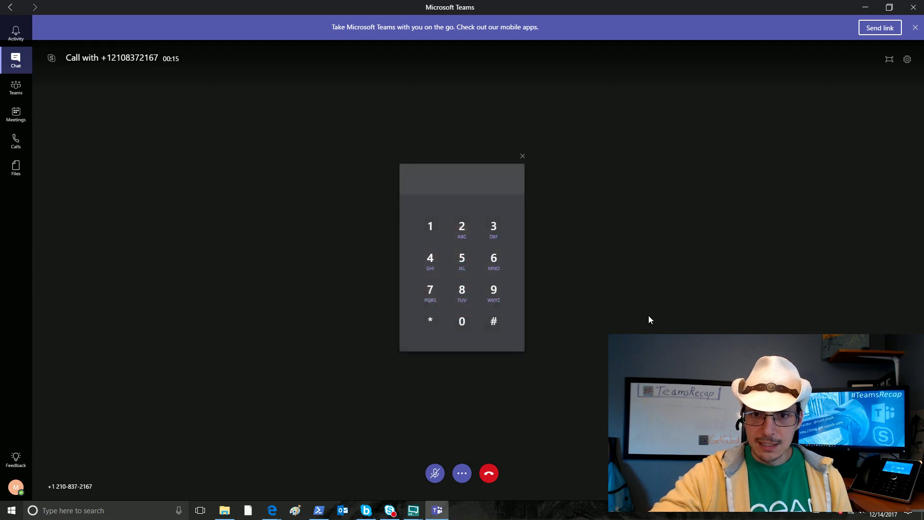
Step: Switch the call to full screen, view and close device settings, then hang up
left_click(889, 61)
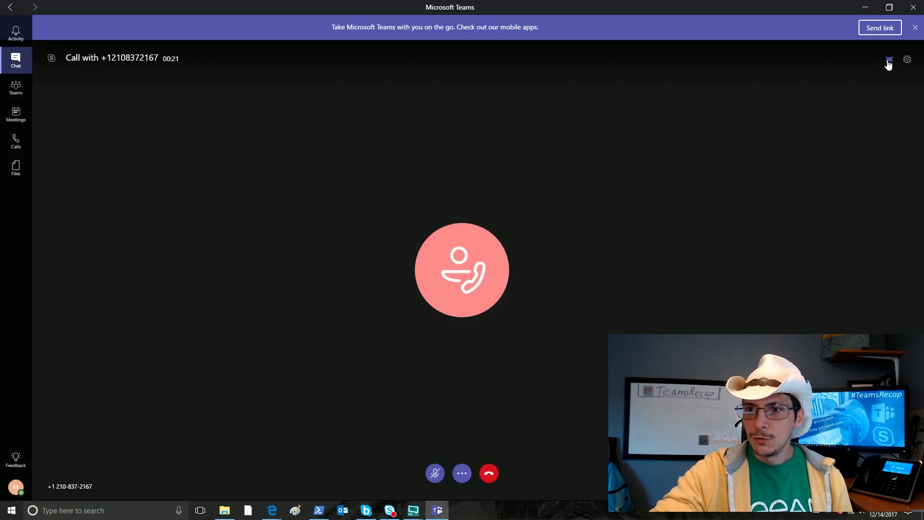
left_click(906, 61)
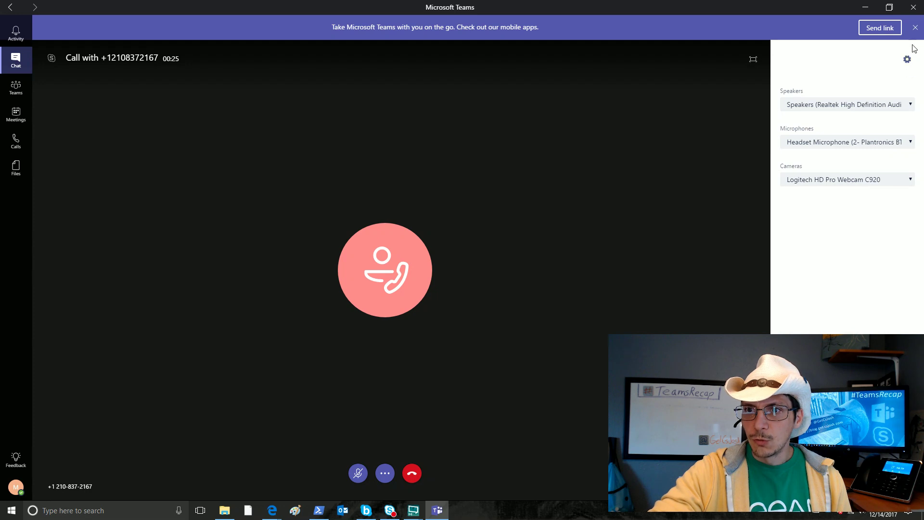
left_click(907, 60)
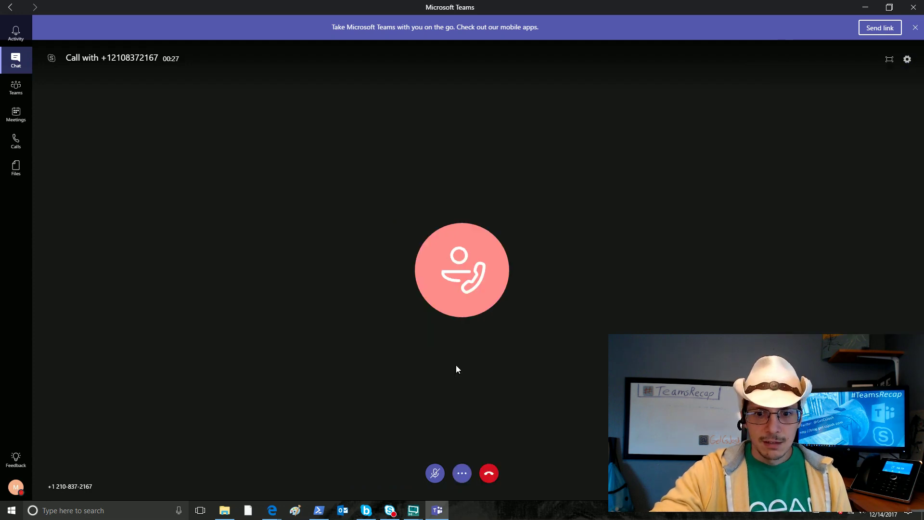
left_click(490, 475)
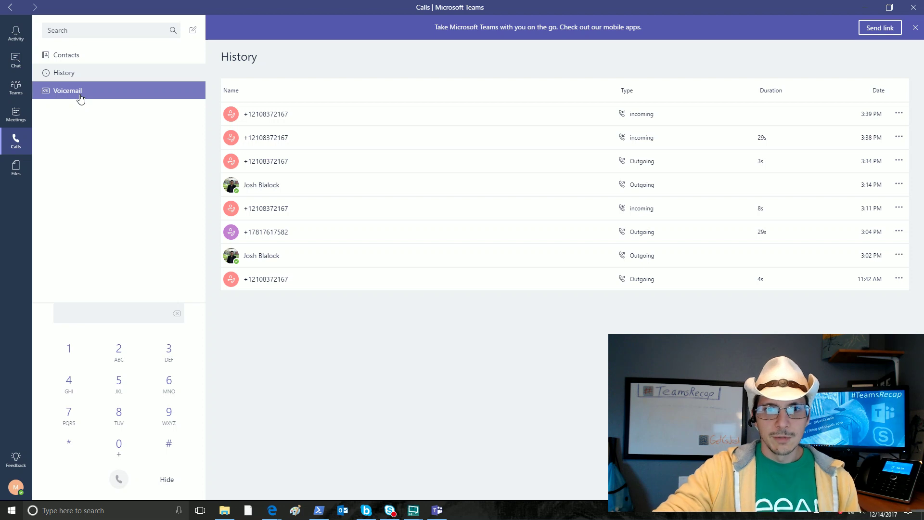
Step: Go to Contacts, then Voicemail, show the 12-second message's actions, and open it
left_click(75, 58)
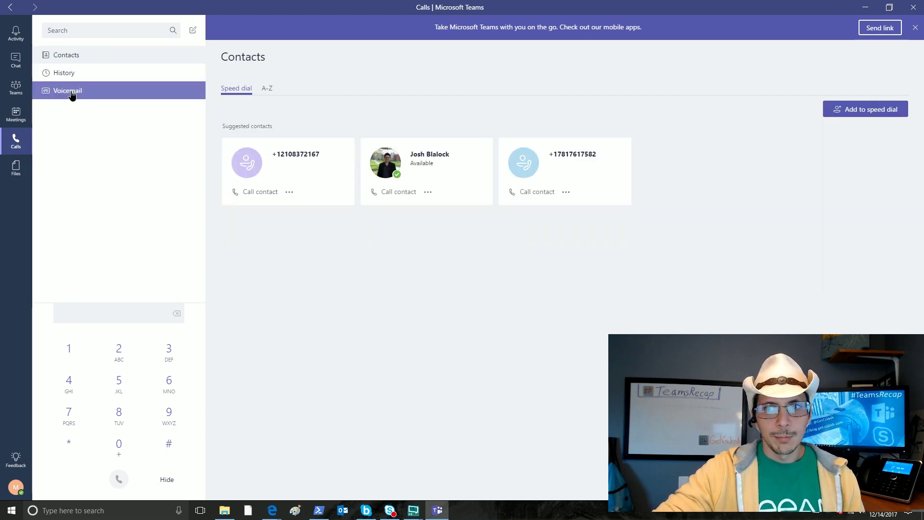
left_click(71, 94)
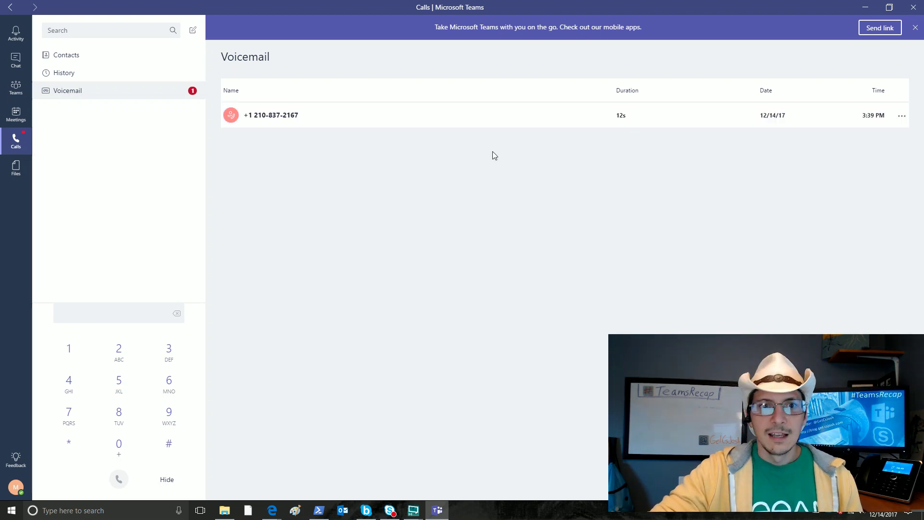
left_click(900, 116)
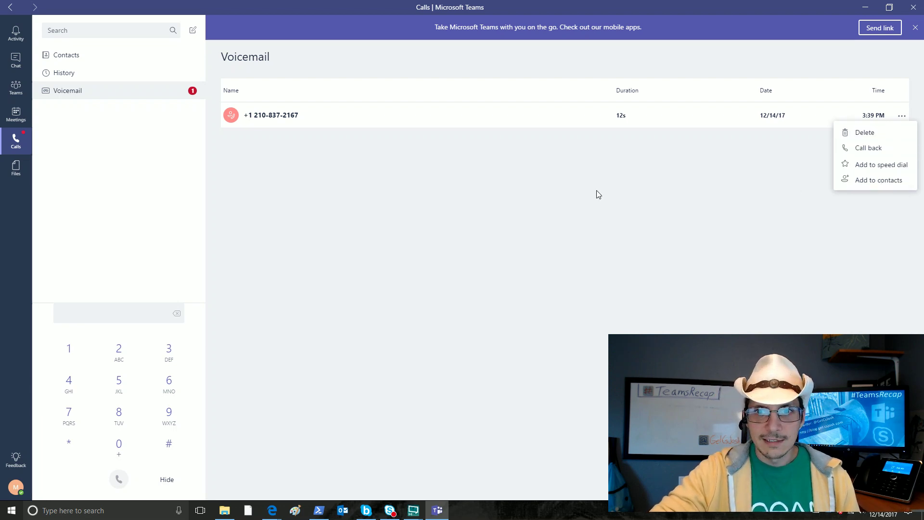
left_click(265, 112)
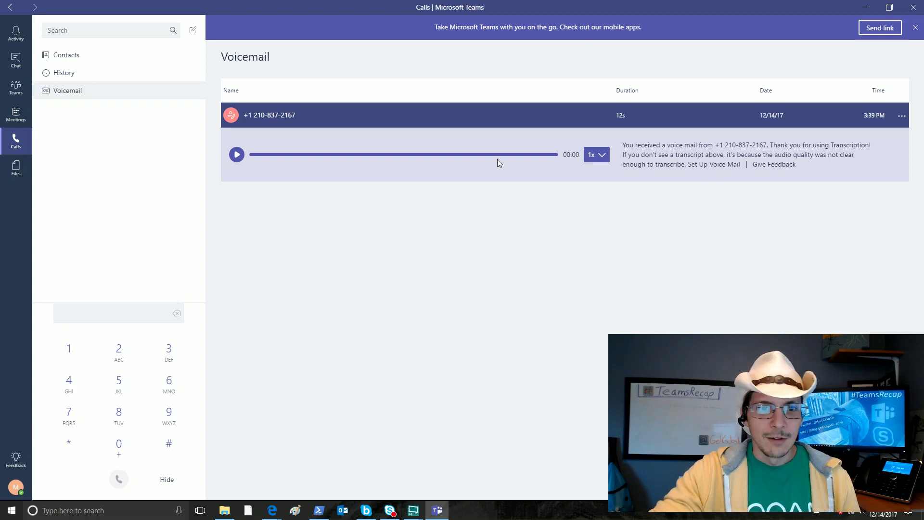
Step: Play back the 12-second voicemail from the external number
left_click(237, 154)
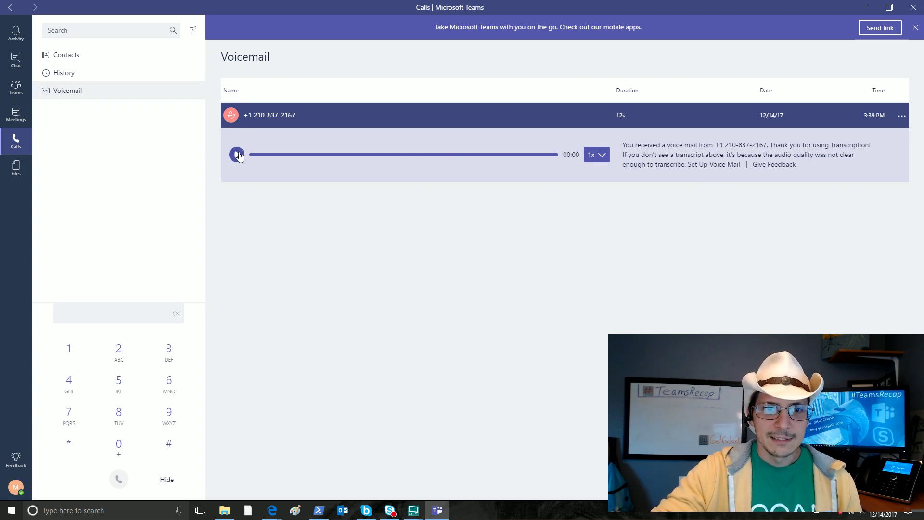